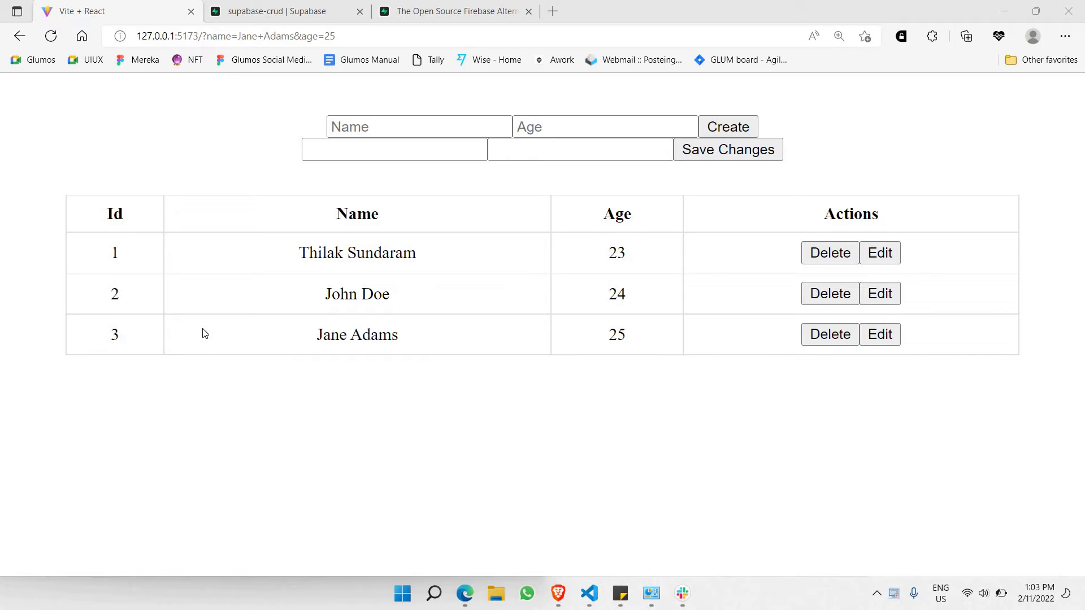
# Step: Read the Supabase homepage, highlighting its description and the word Authentication
pyautogui.click(446, 9)
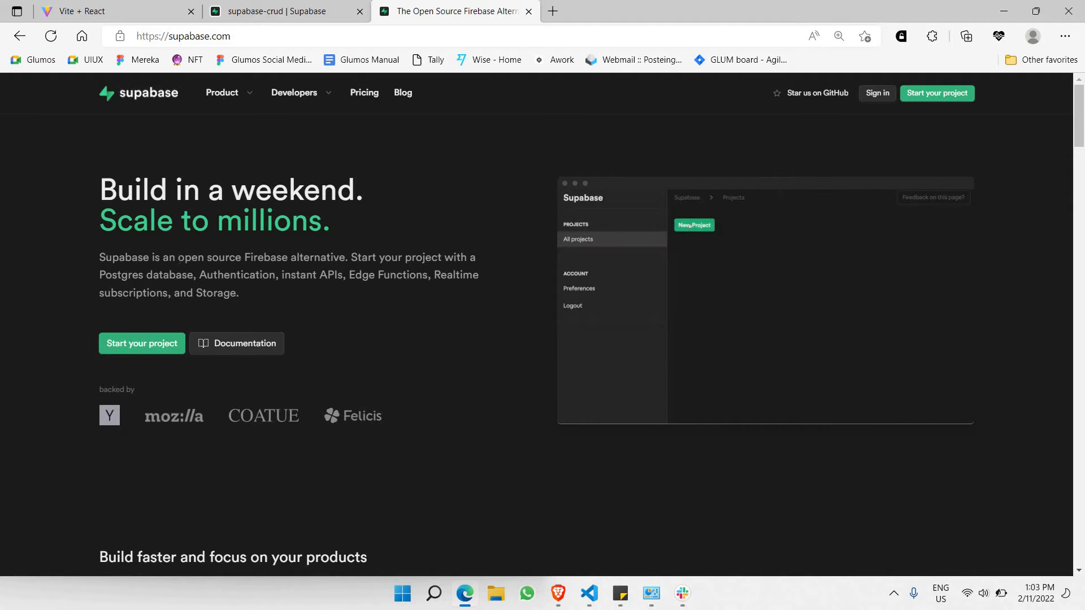
pyautogui.moveTo(179, 257); pyautogui.dragTo(351, 261)
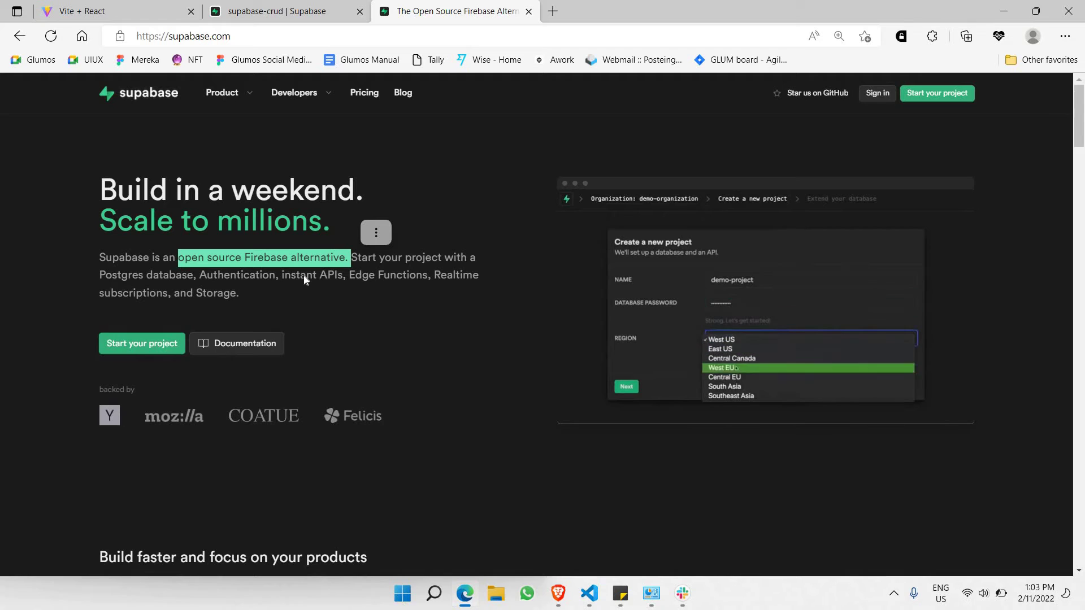
pyautogui.click(124, 288)
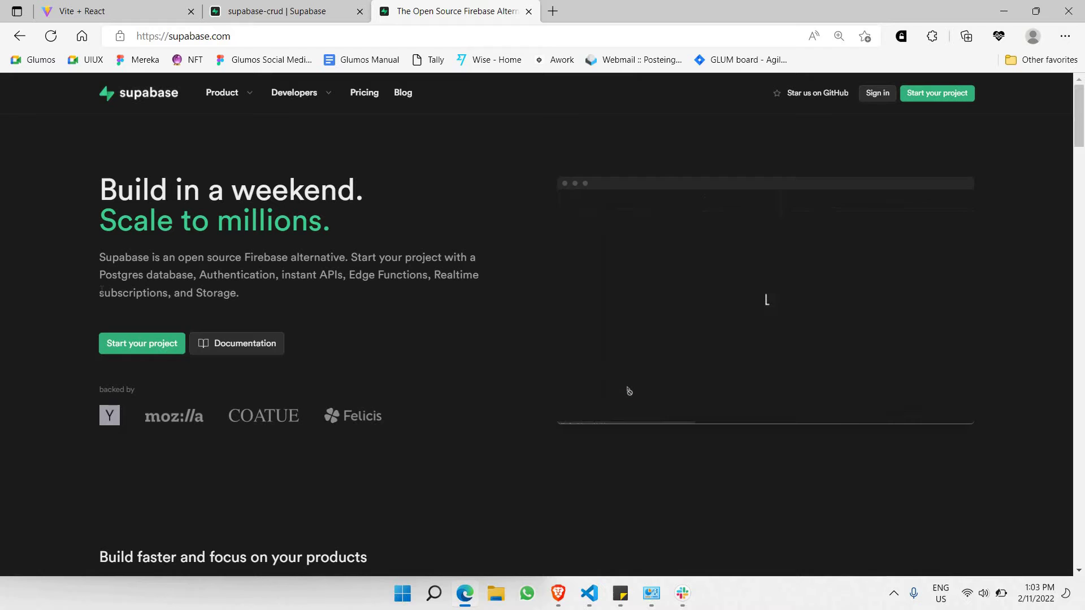
pyautogui.doubleClick(206, 276)
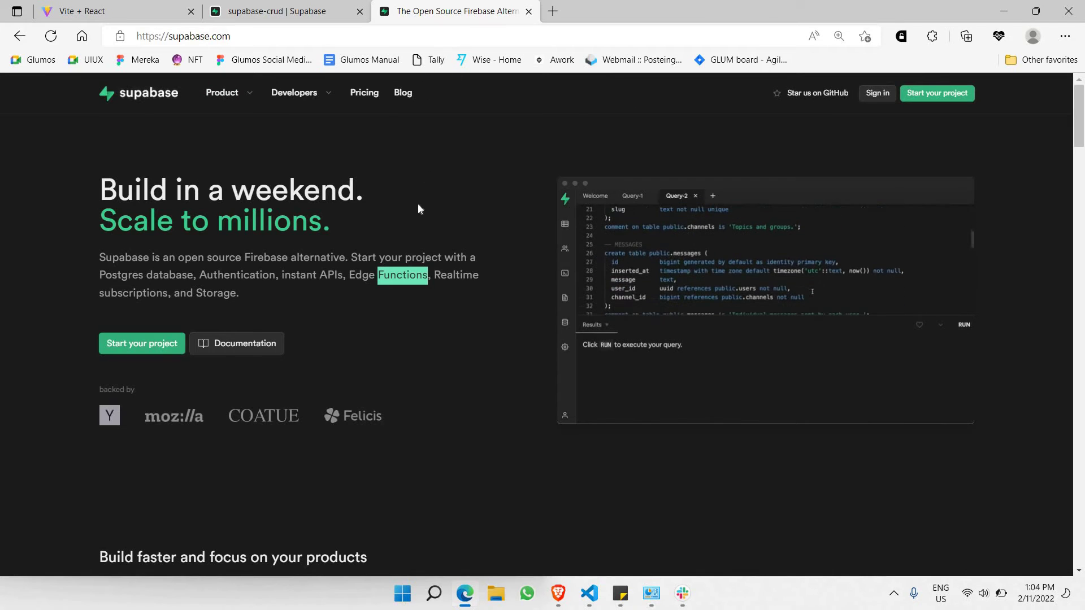
pyautogui.click(151, 8)
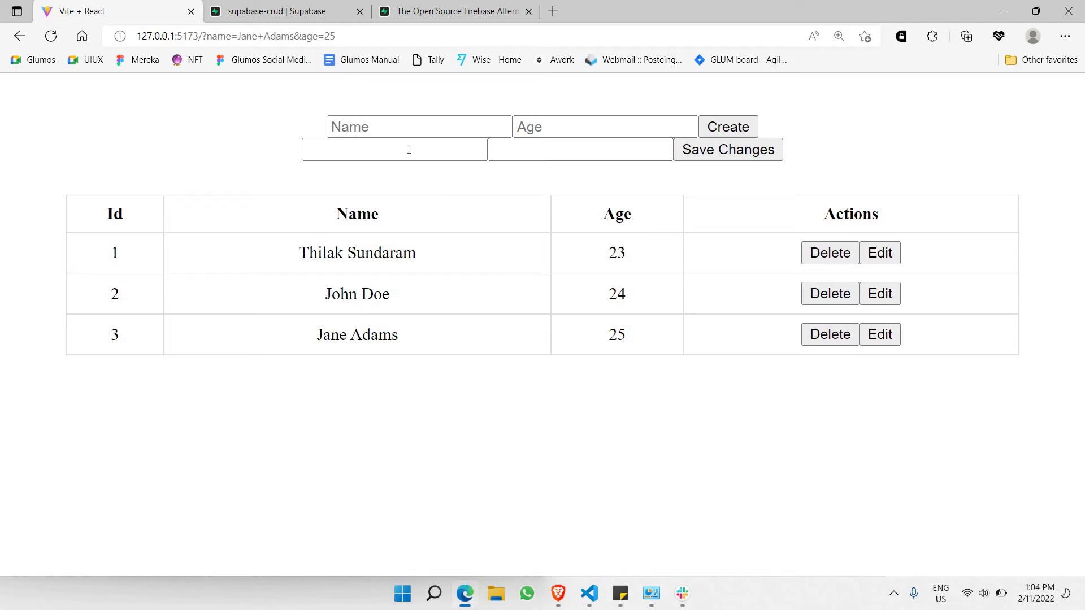
# Step: Check the Supabase project's table editor before filling in the new user form
pyautogui.click(404, 126)
pyautogui.click(558, 120)
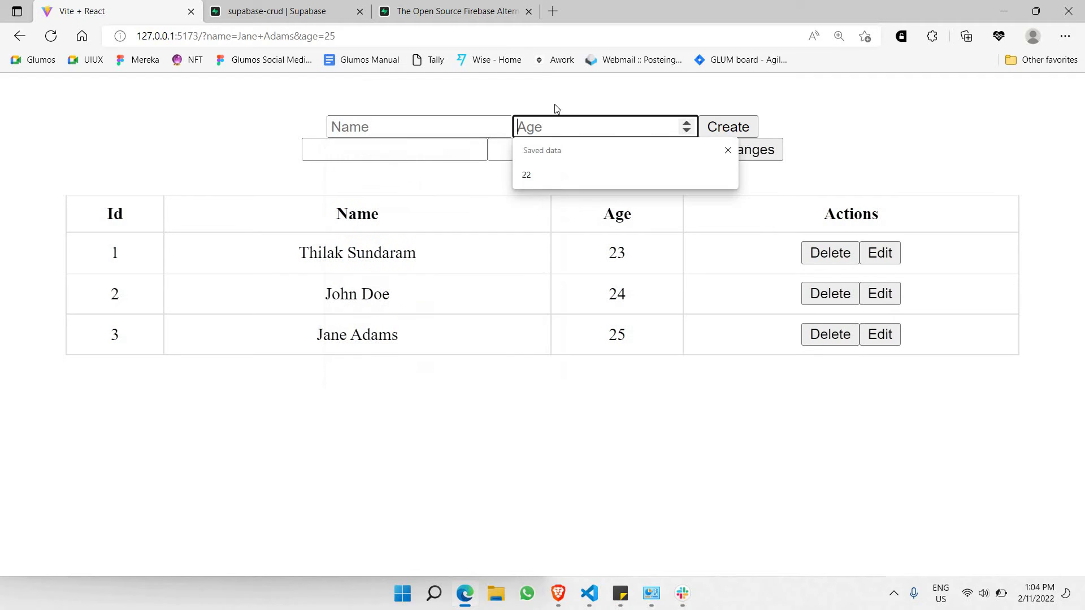
pyautogui.click(553, 107)
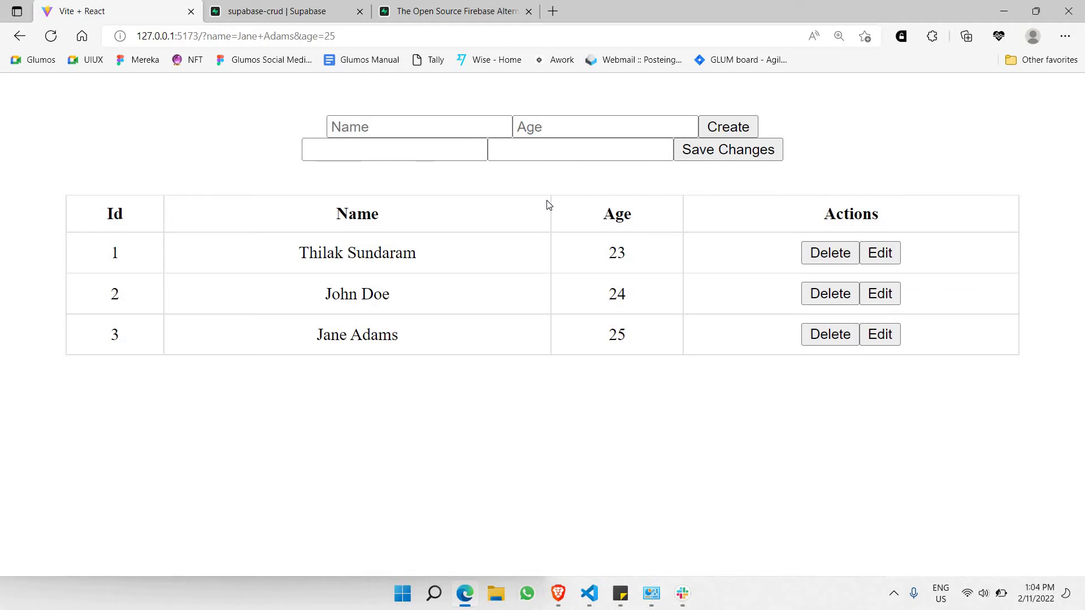
pyautogui.click(264, 8)
pyautogui.click(126, 7)
# Step: Enter the new user's full name and age 26, and create the record
pyautogui.click(383, 117)
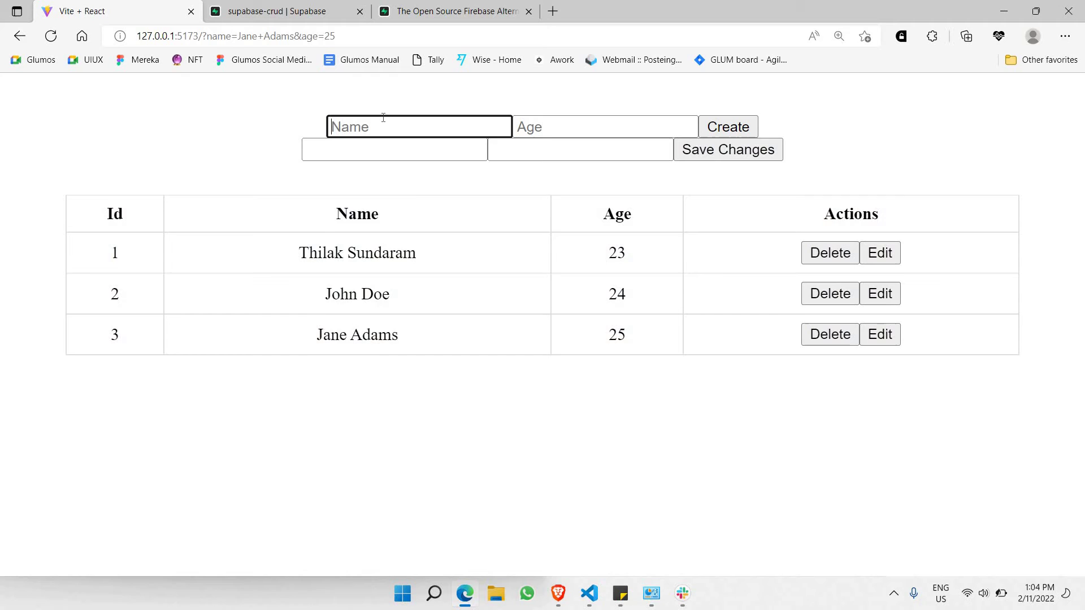
pyautogui.write('Bwn')
pyautogui.press('BackSpace')
pyautogui.press('BackSpace')
pyautogui.write('en ')
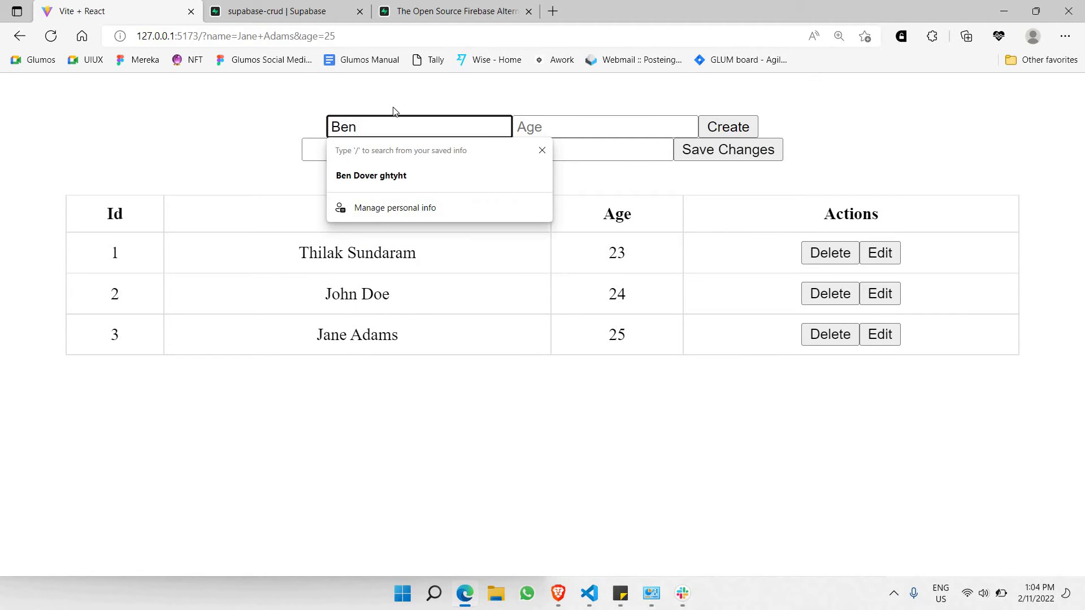
pyautogui.write('Dover')
pyautogui.click(557, 107)
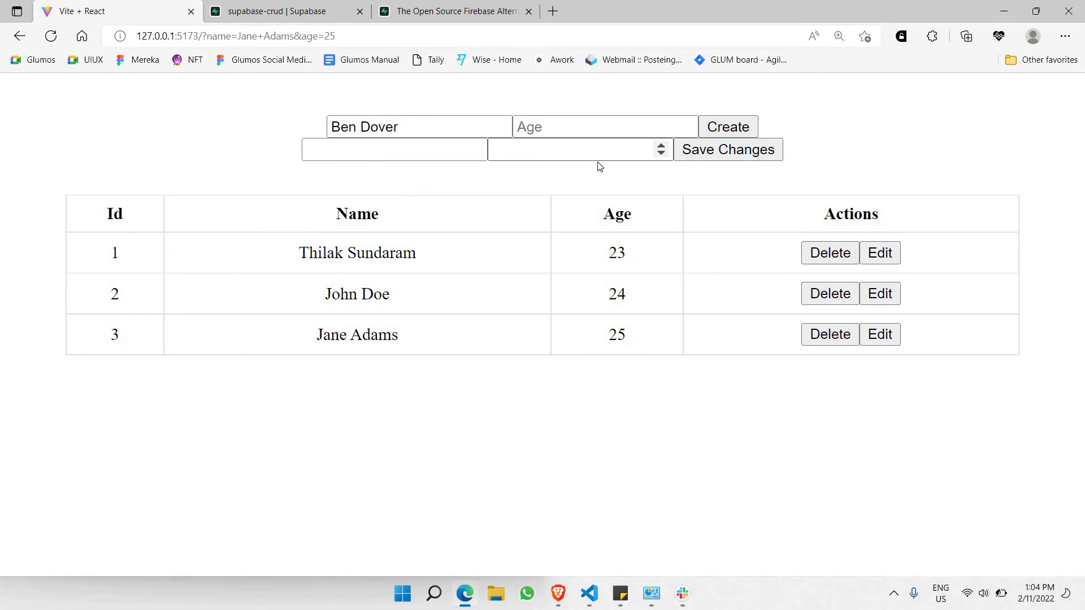
pyautogui.click(551, 128)
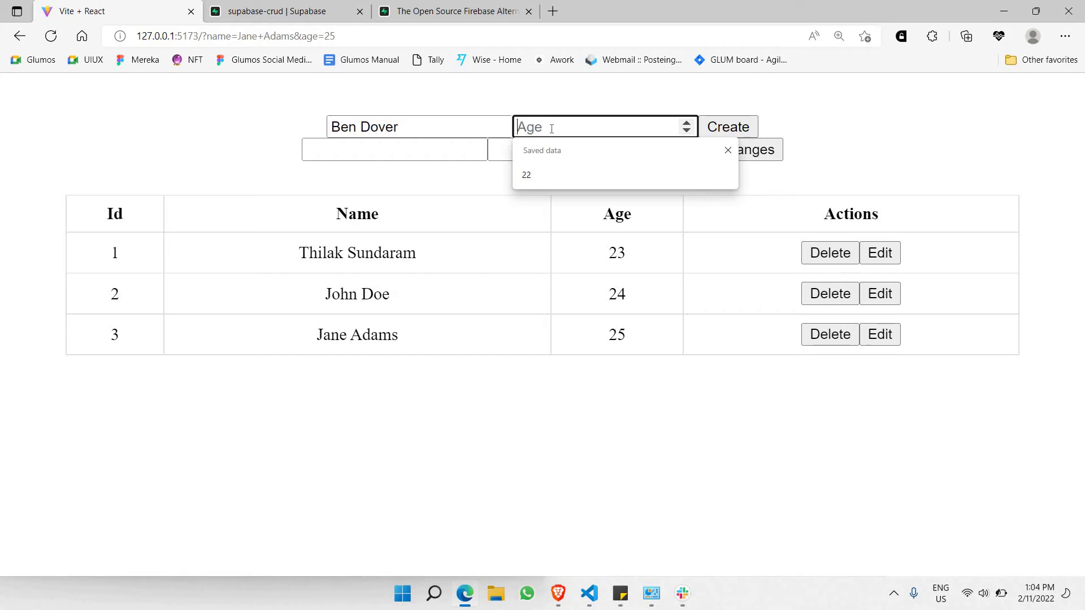
pyautogui.write('26')
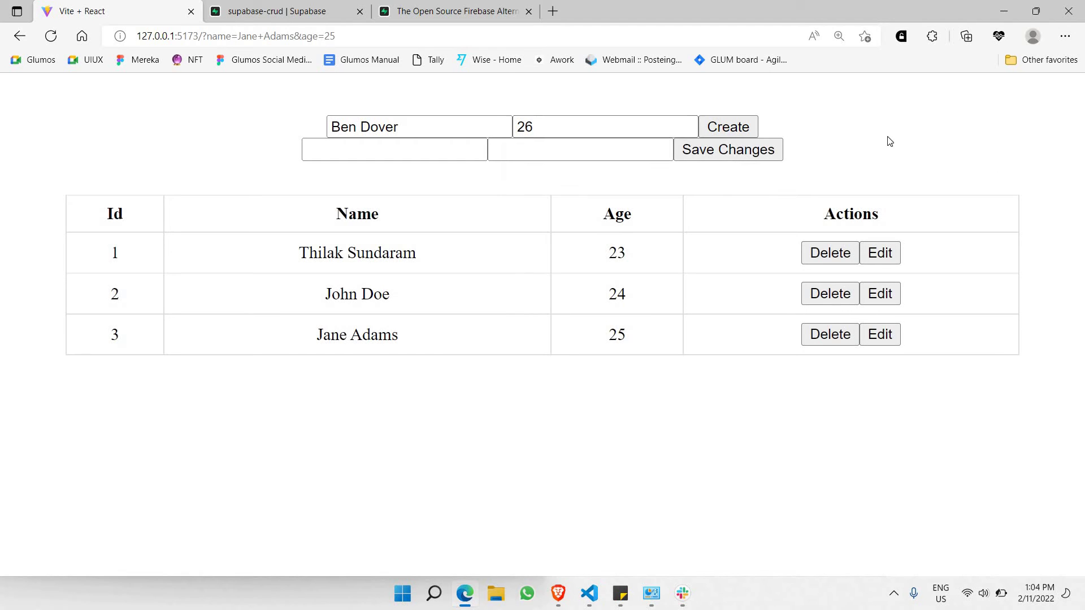
pyautogui.click(729, 128)
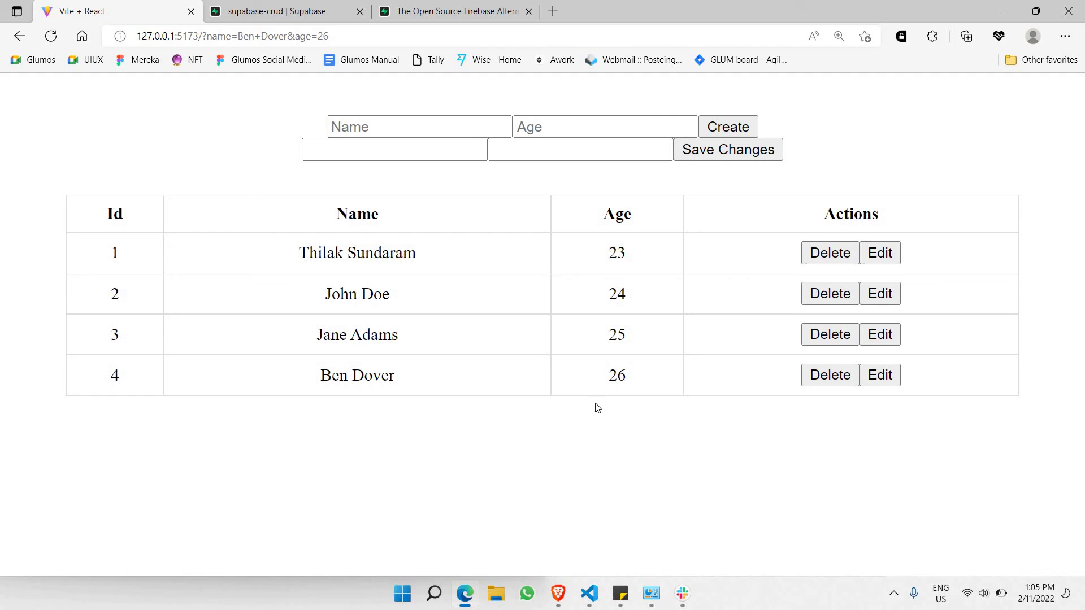
pyautogui.click(269, 9)
pyautogui.click(269, 120)
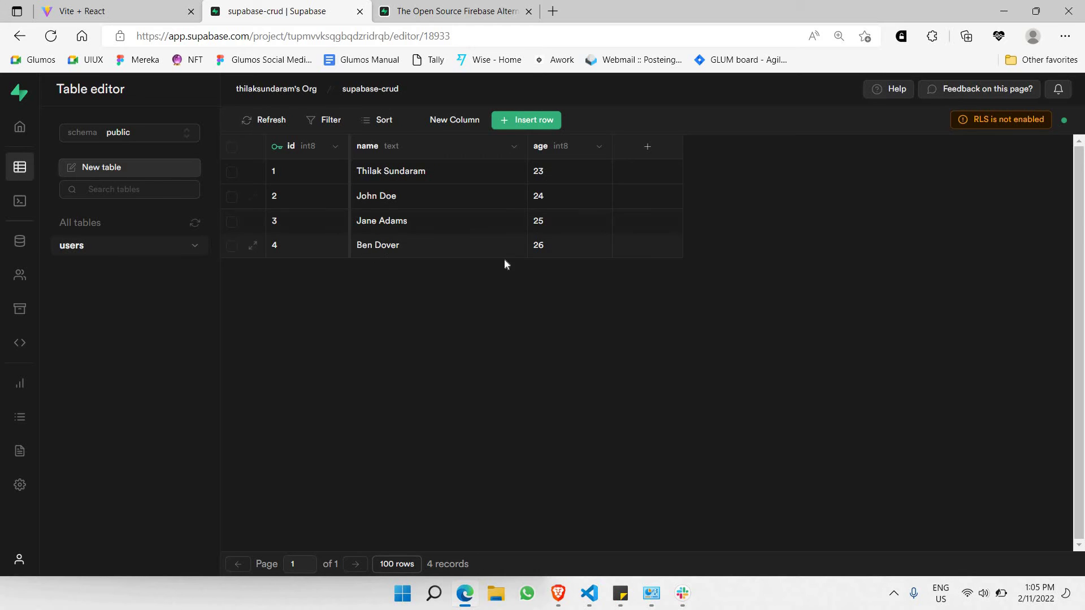
pyautogui.click(122, 8)
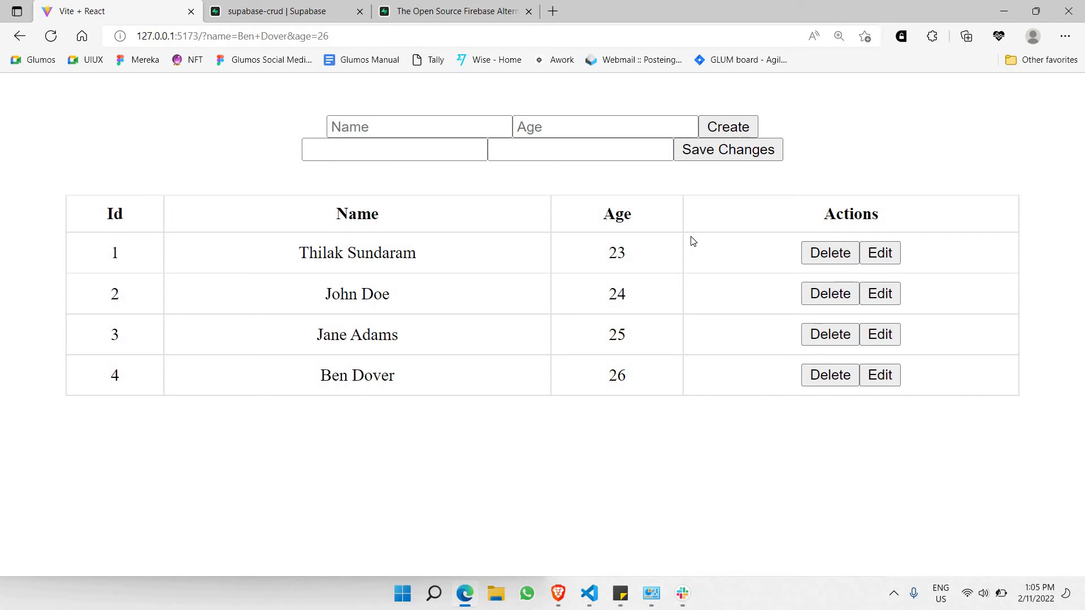
pyautogui.click(271, 11)
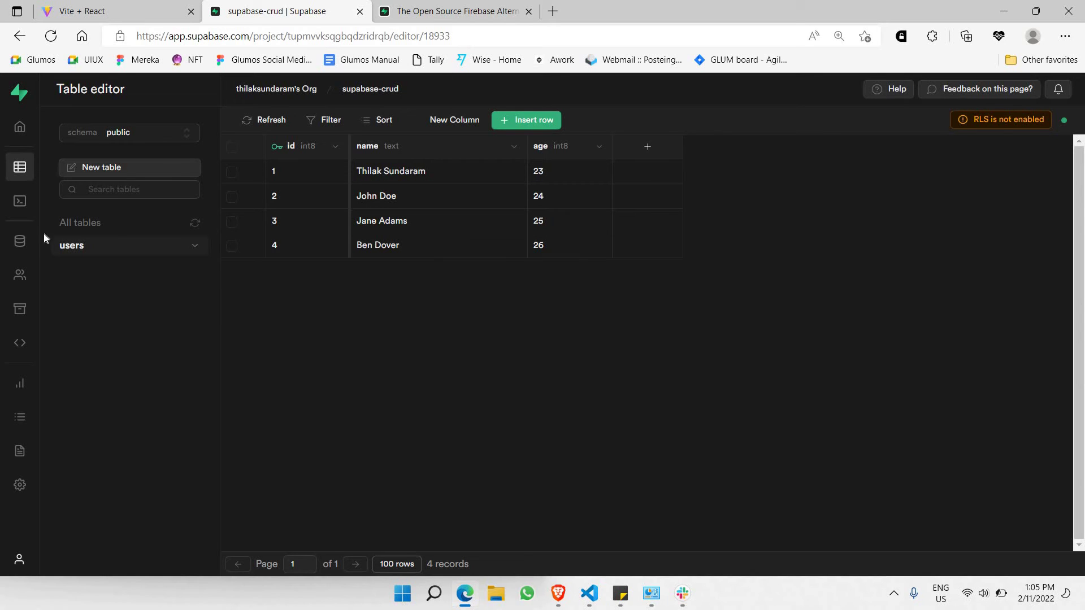
pyautogui.click(130, 8)
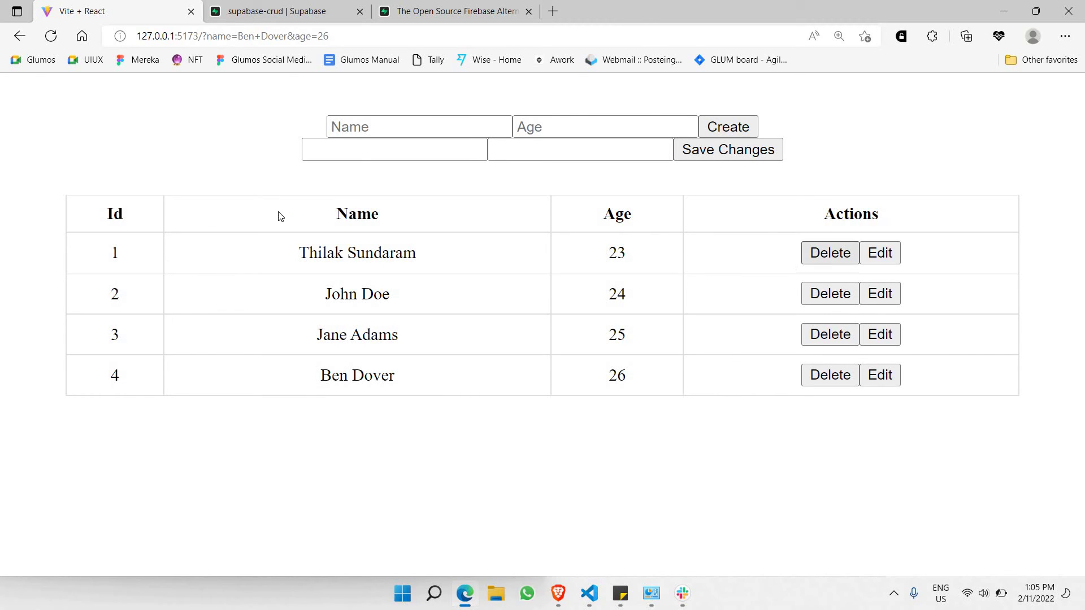
# Step: Delete user records 1 and 2, leaving ids 3 and 4
pyautogui.click(825, 256)
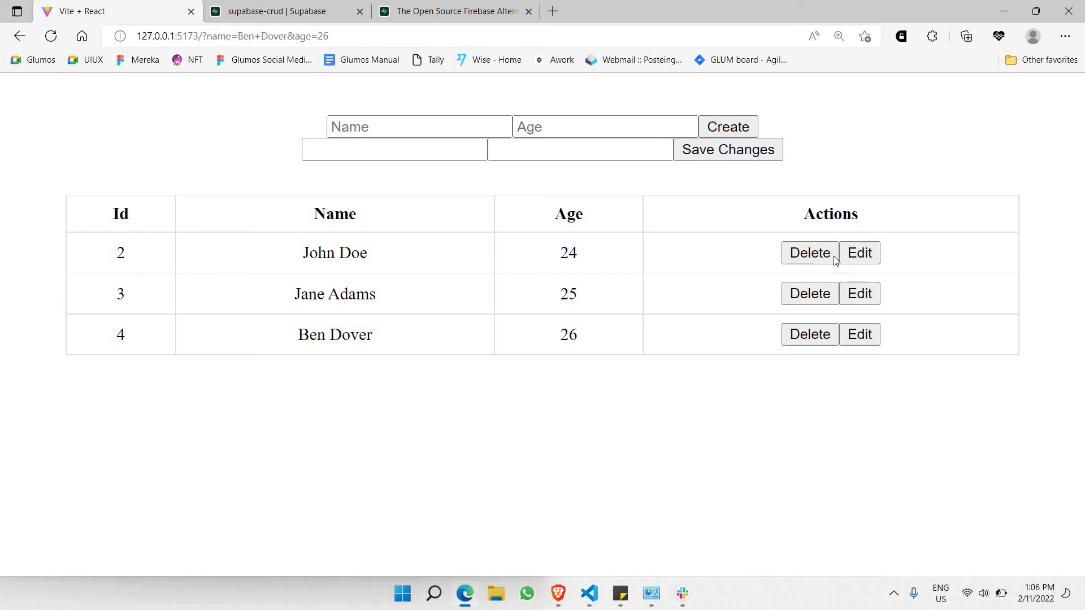
pyautogui.click(811, 257)
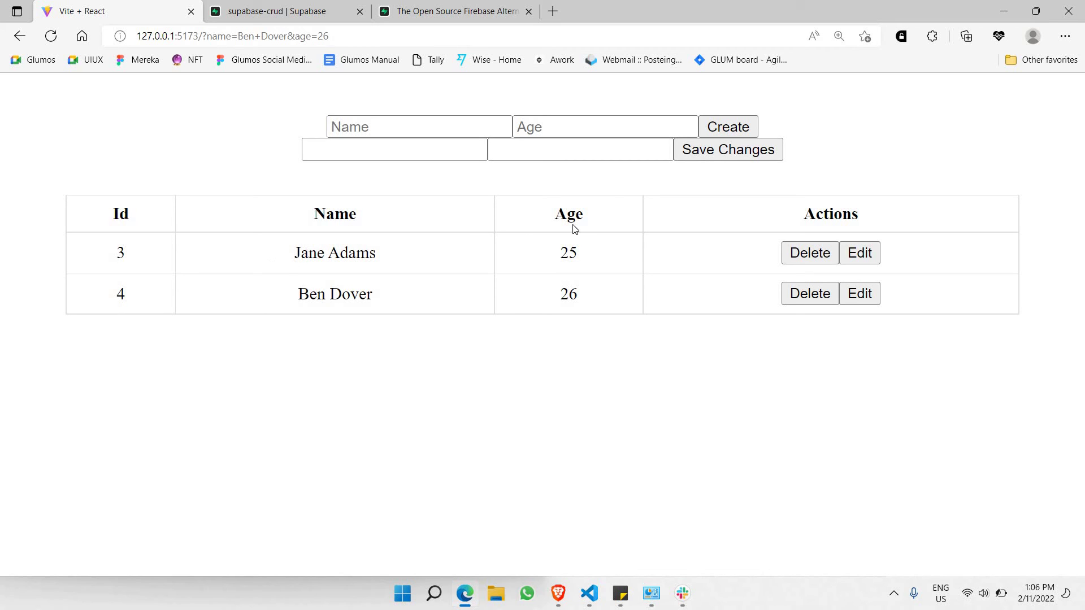
# Step: Load record 3 for editing and remove the surname, keeping only the first name
pyautogui.click(869, 252)
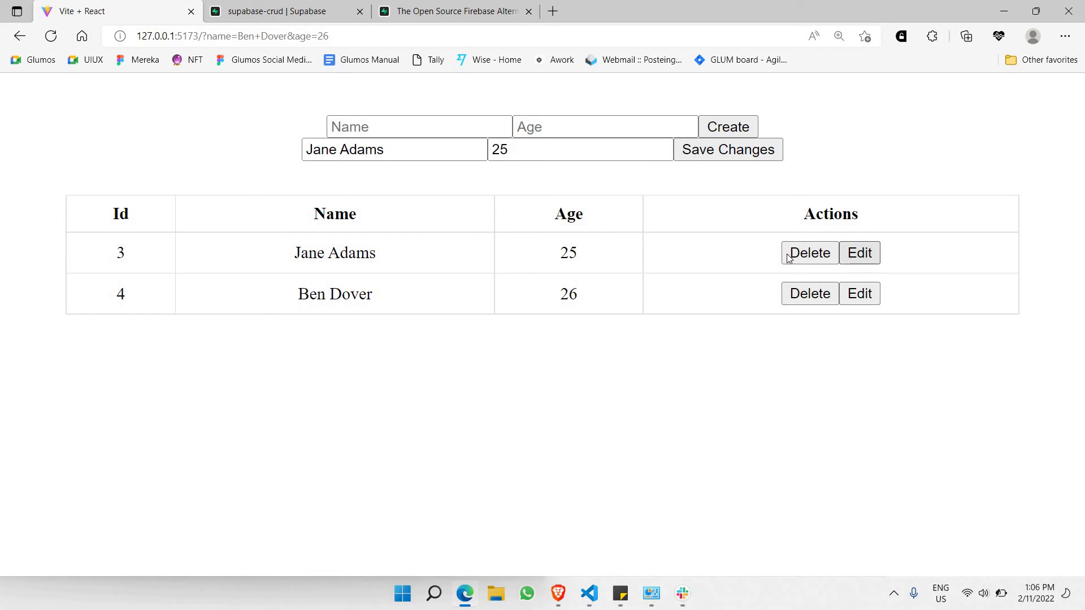
pyautogui.click(315, 144)
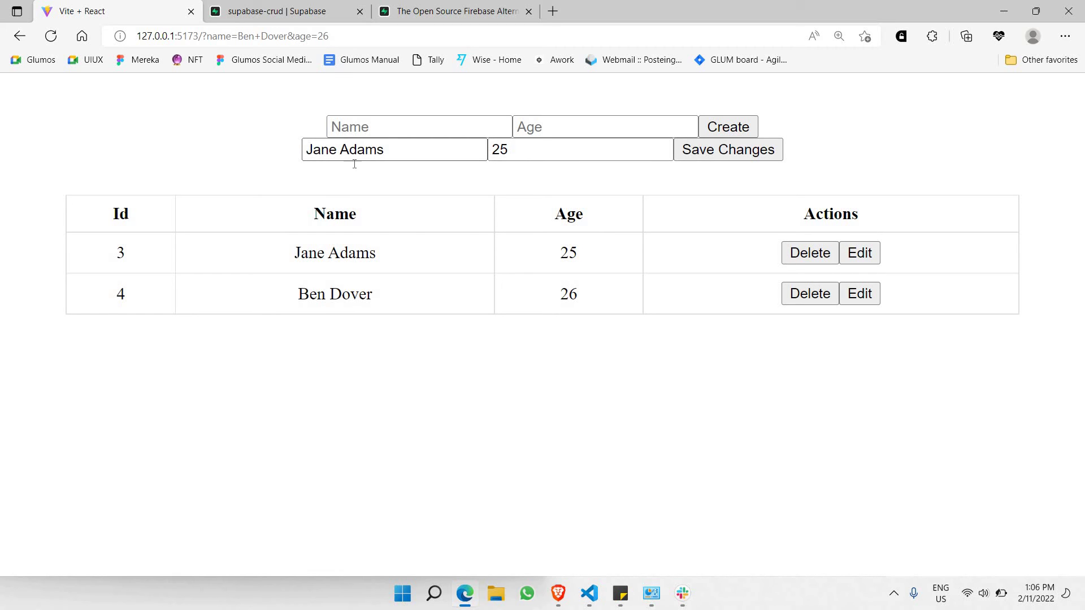
pyautogui.moveTo(306, 150); pyautogui.dragTo(511, 154)
pyautogui.click(521, 160)
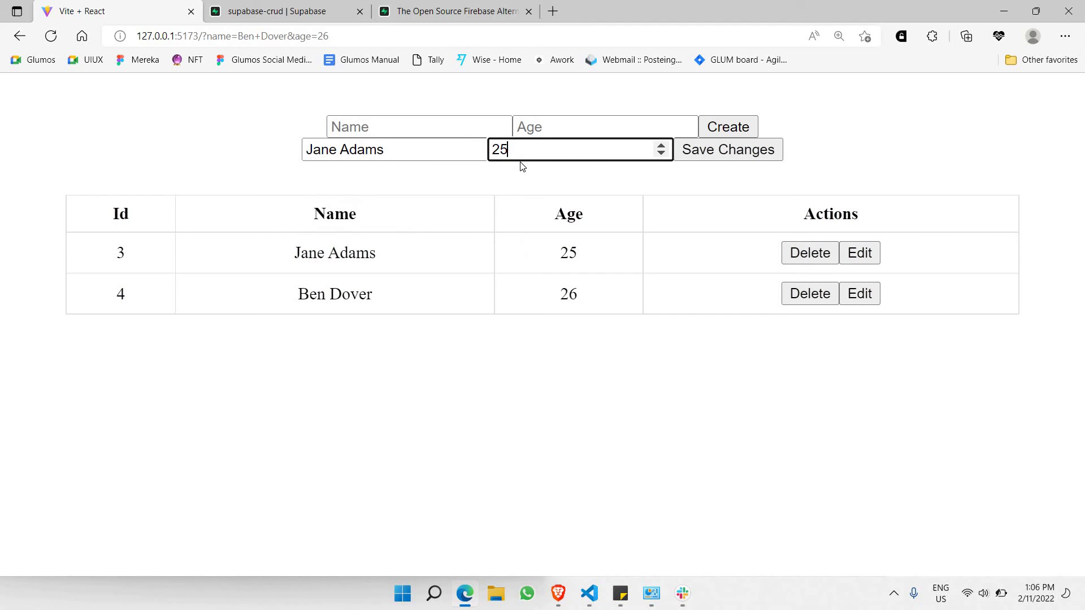
pyautogui.doubleClick(364, 150)
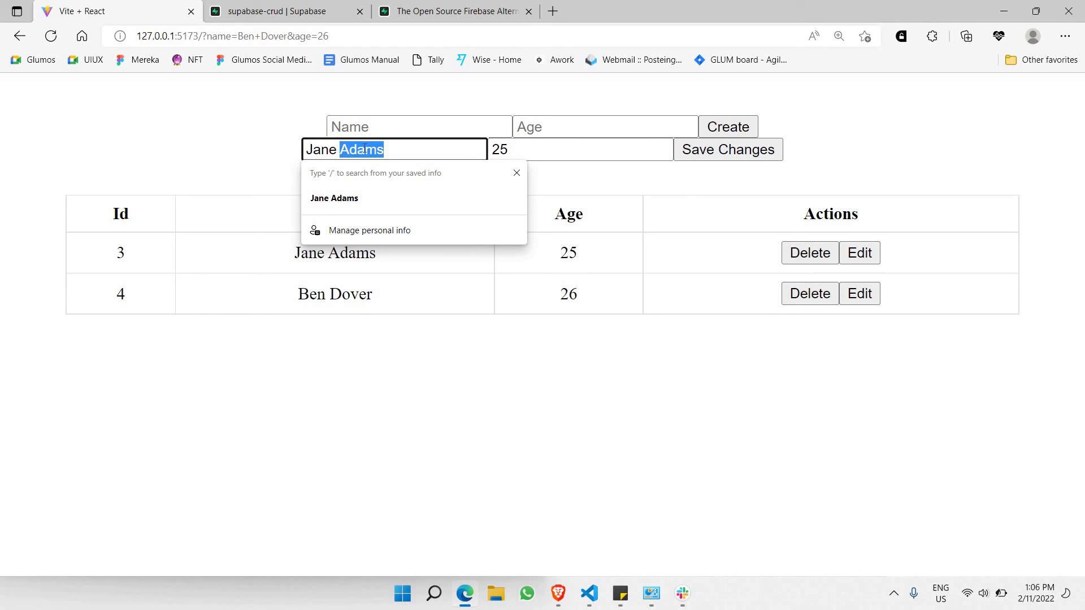
pyautogui.press('BackSpace')
pyautogui.moveTo(260, 152); pyautogui.dragTo(242, 141)
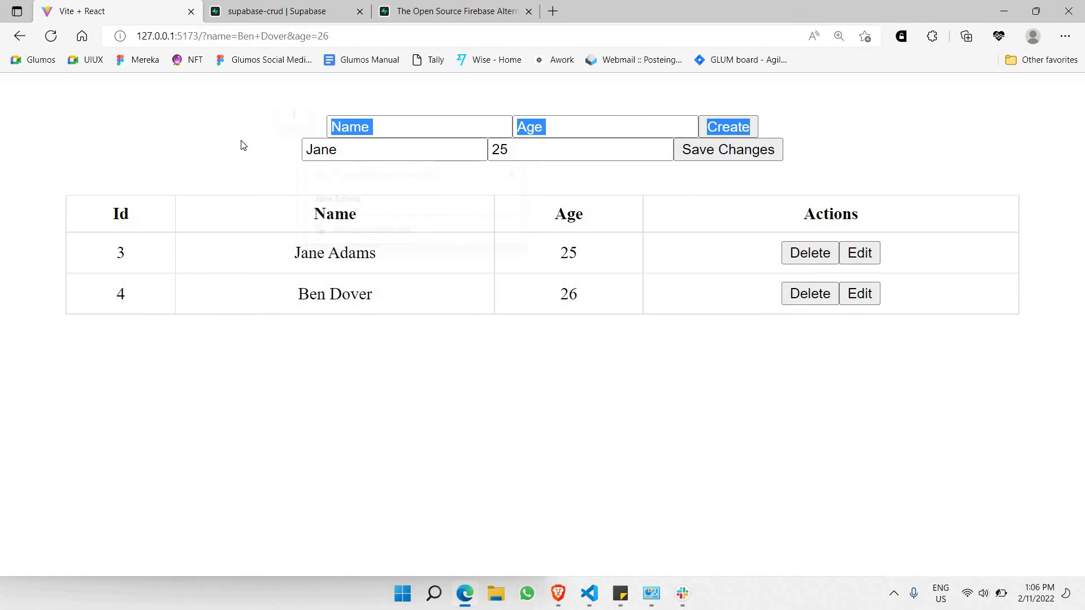
# Step: Change the age from 25 to 27 and save the changes
pyautogui.click(506, 152)
pyautogui.doubleClick(506, 151)
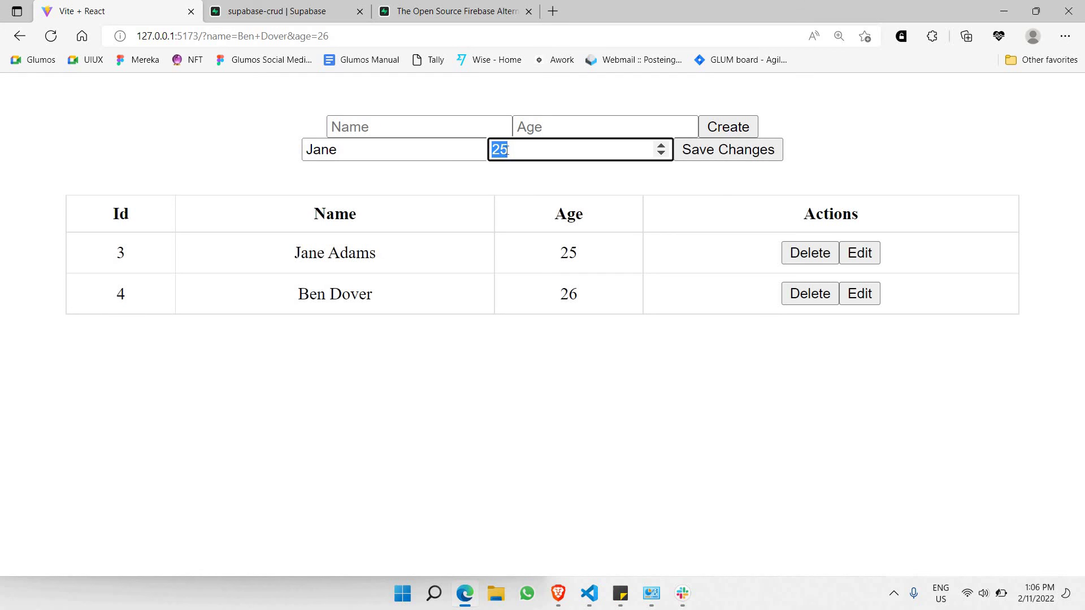
pyautogui.write('27')
pyautogui.click(797, 204)
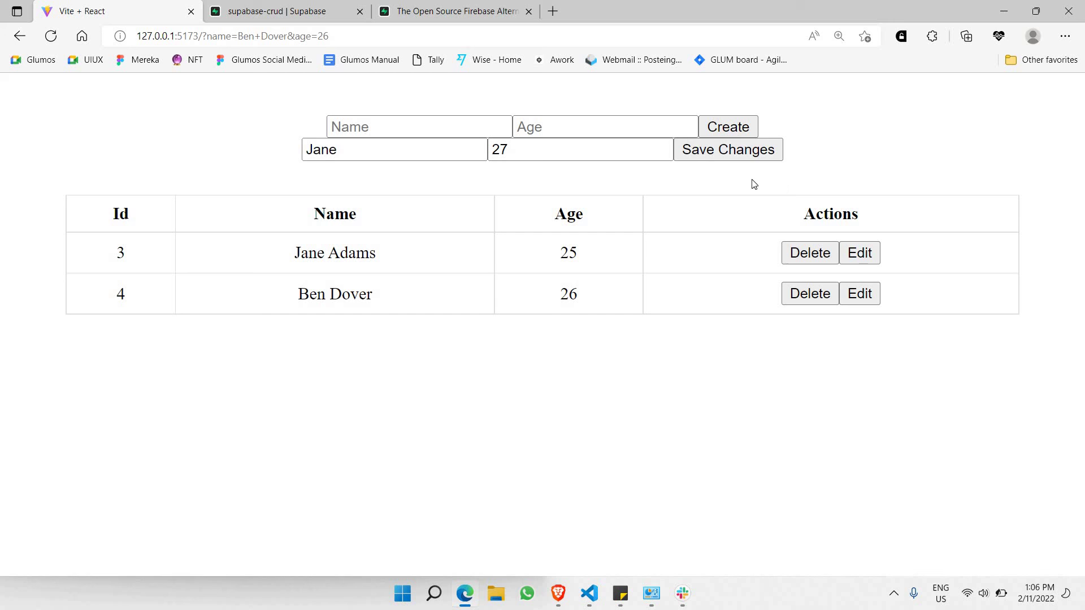
pyautogui.click(715, 154)
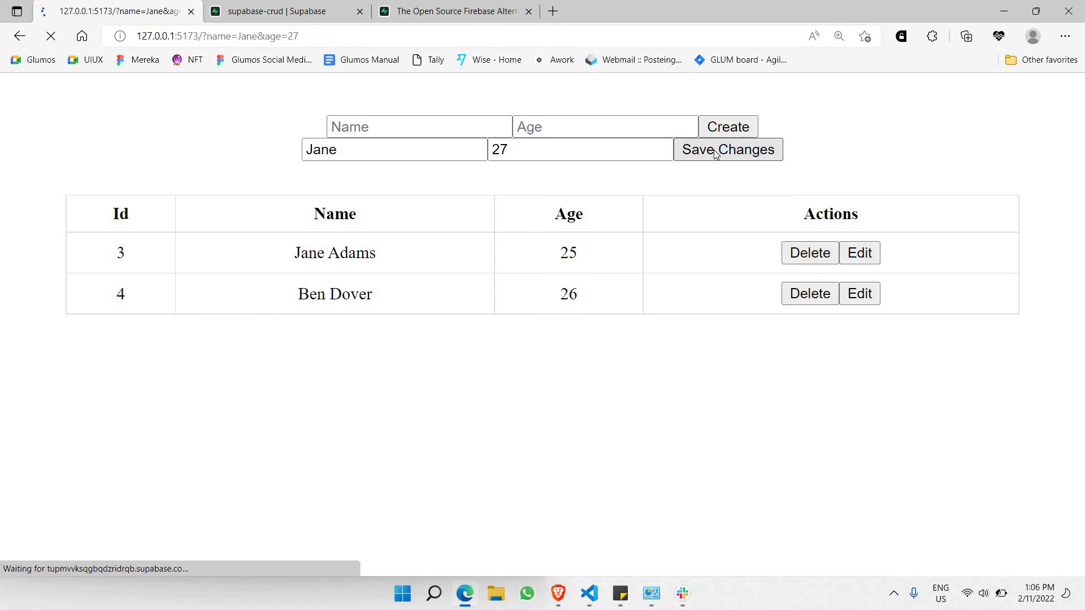